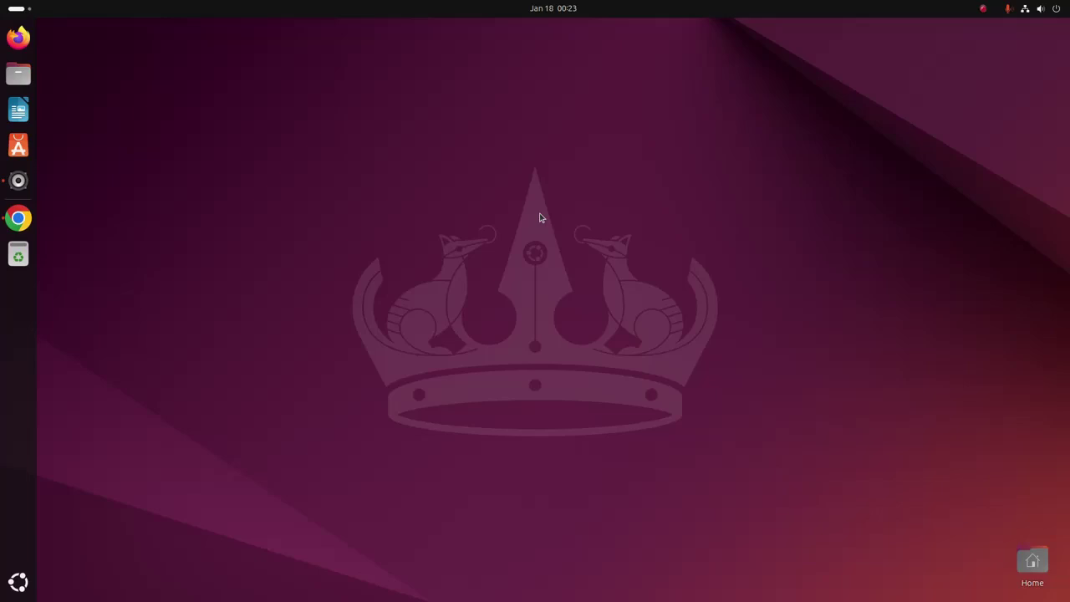
Go from the OBS download page to the Linux install wiki and select the add-apt-repository PPA command.
left_click(18, 218)
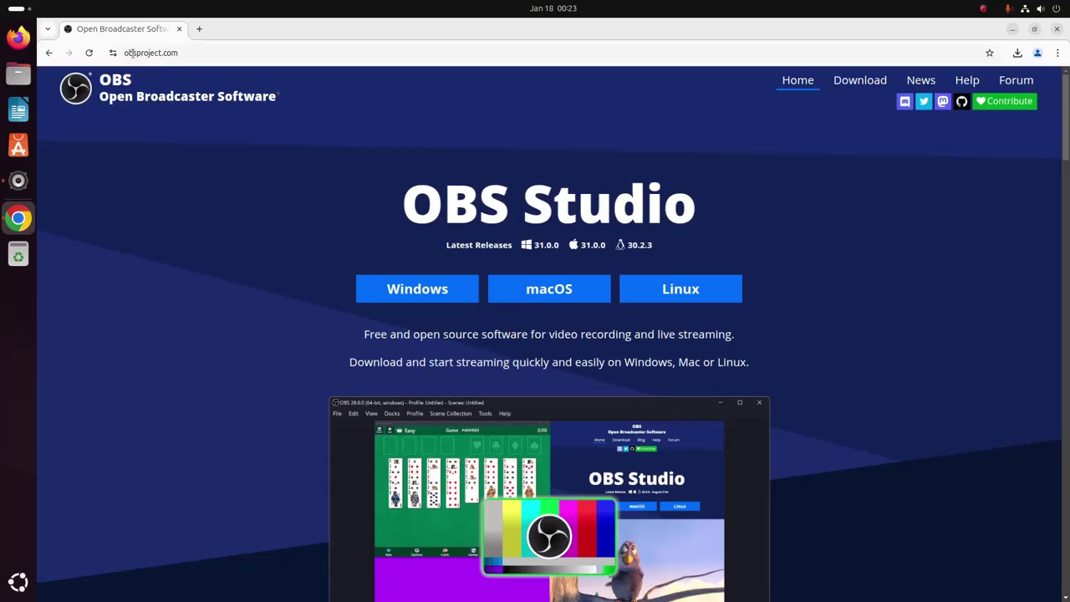
left_click(856, 81)
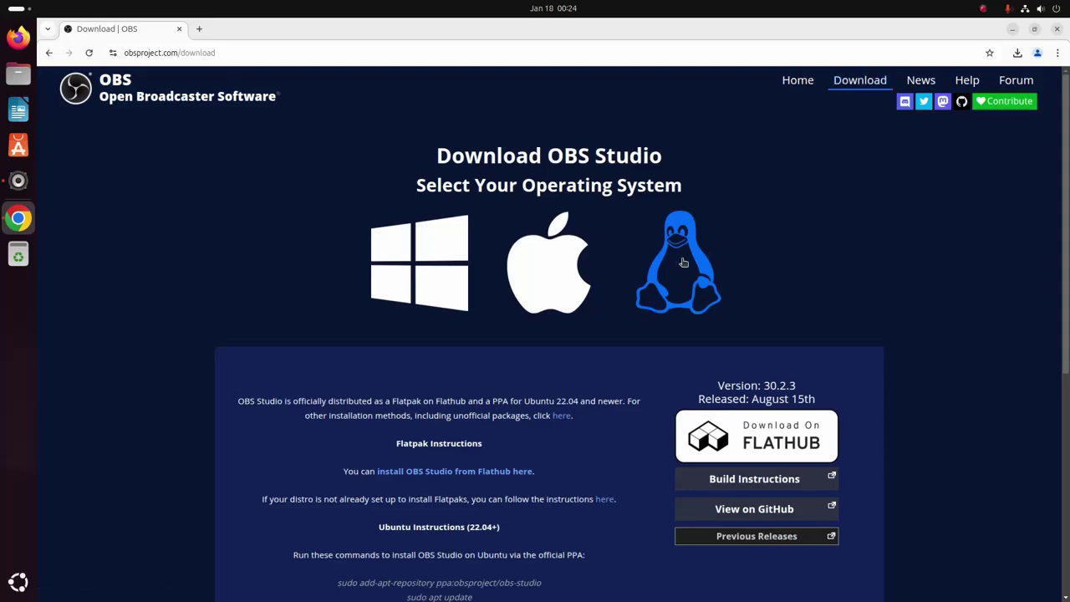
scroll(559, 285, "down", 3)
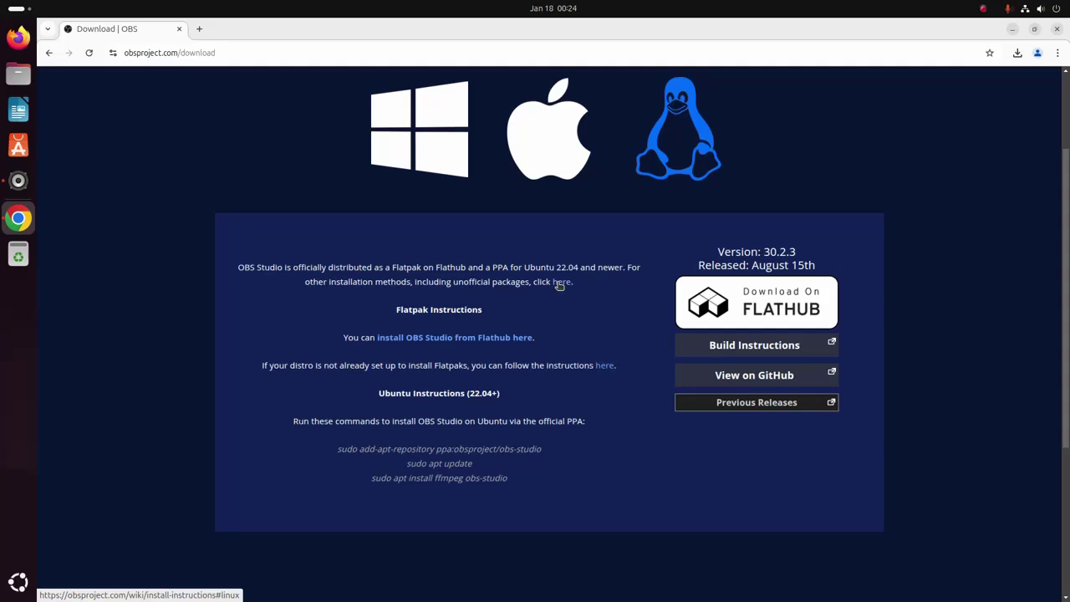
left_click(559, 284)
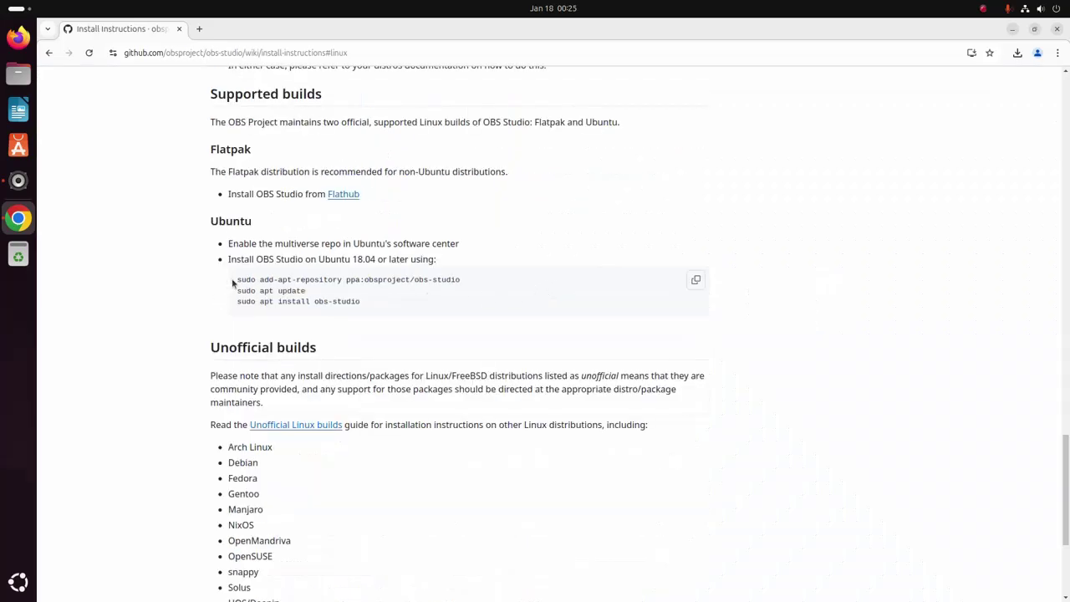
left_click_drag(234, 282, 461, 284)
key("ctrl+c")
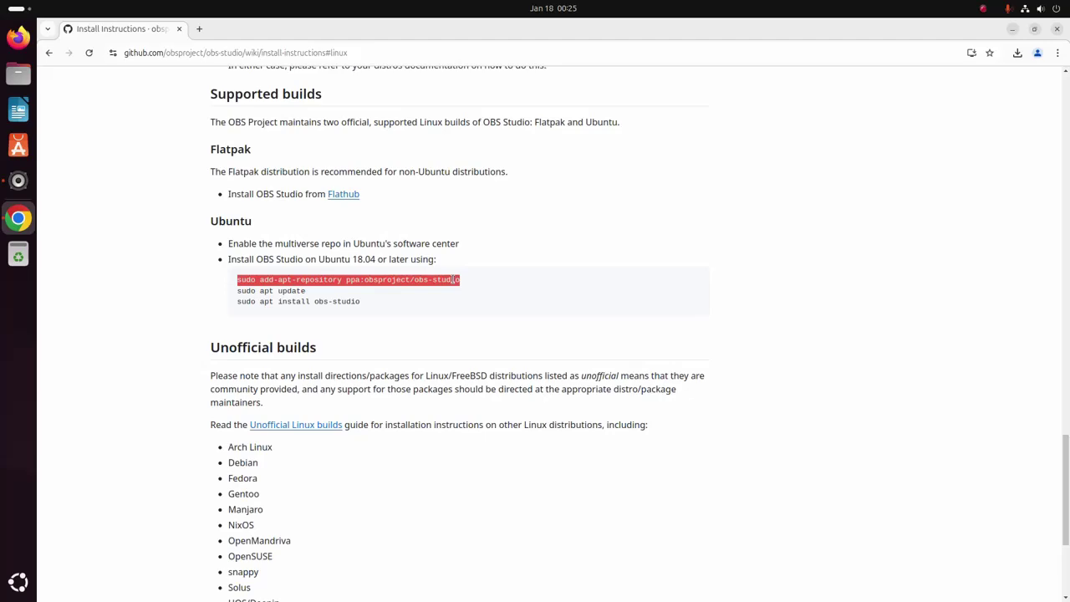
scroll(453, 279, "up", 3)
Launch Terminal from the app overview and maximize its window.
left_click(19, 583)
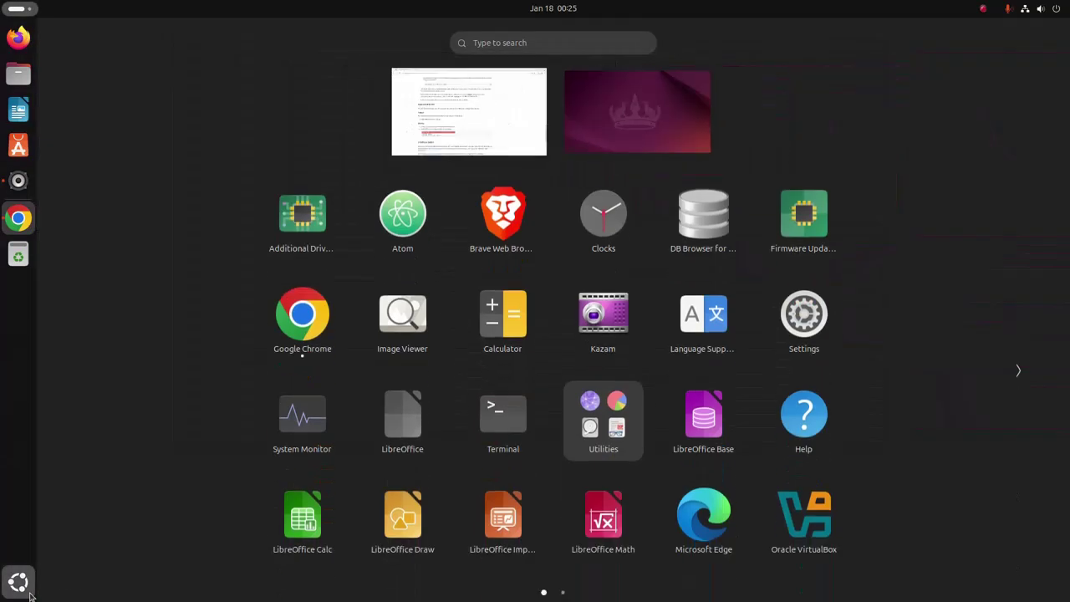
type("ter")
left_click(310, 103)
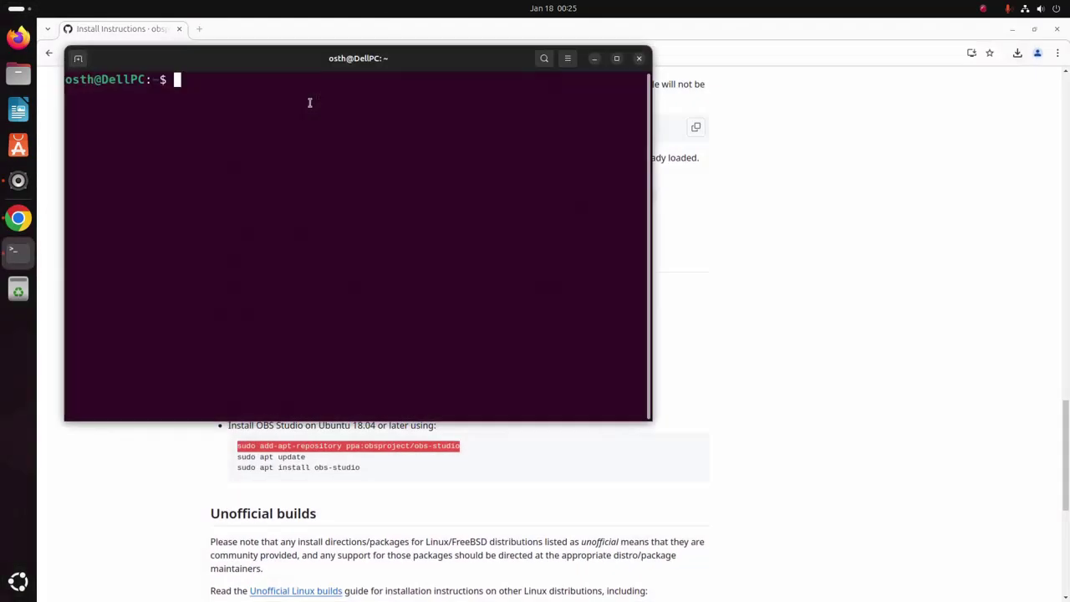
left_click(616, 58)
Paste and run the add-apt-repository ppa:obsproject/obs-studio command, entering the sudo password.
right_click(231, 74)
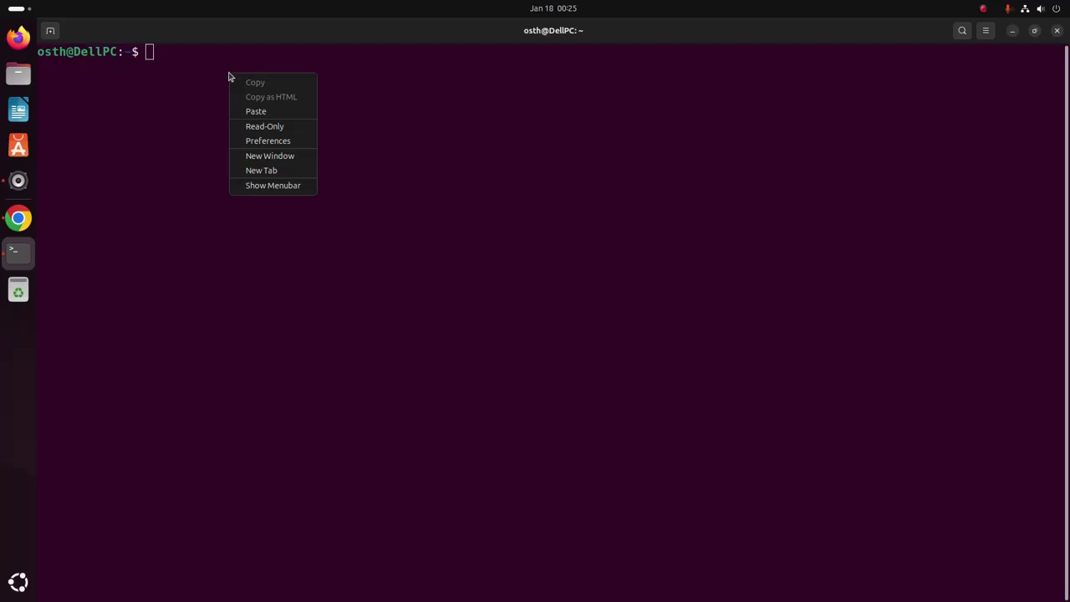
left_click(264, 110)
key("Return")
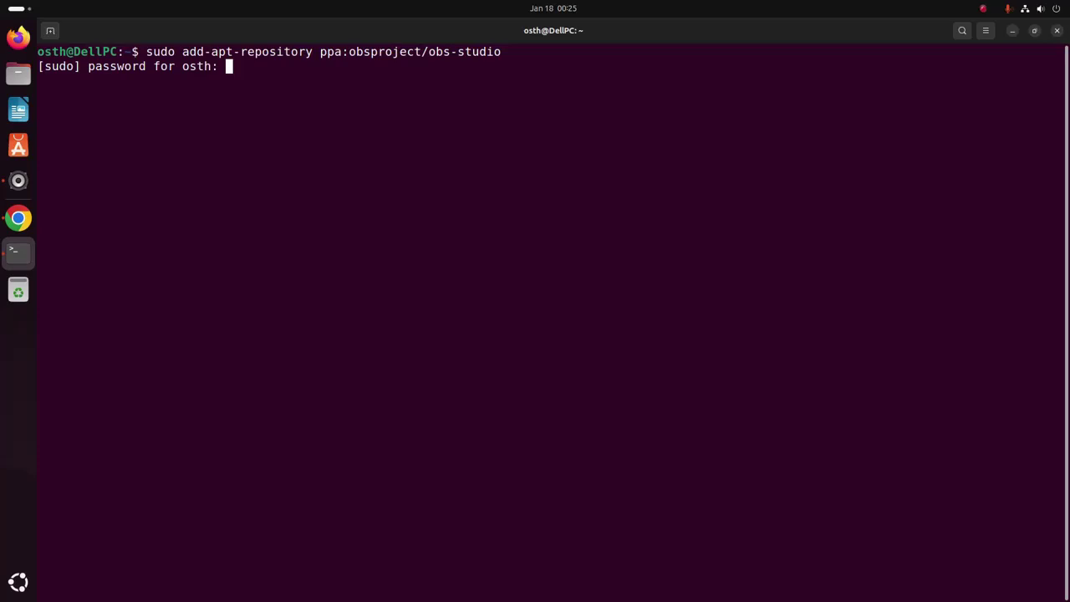
key("Return")
key("Return")
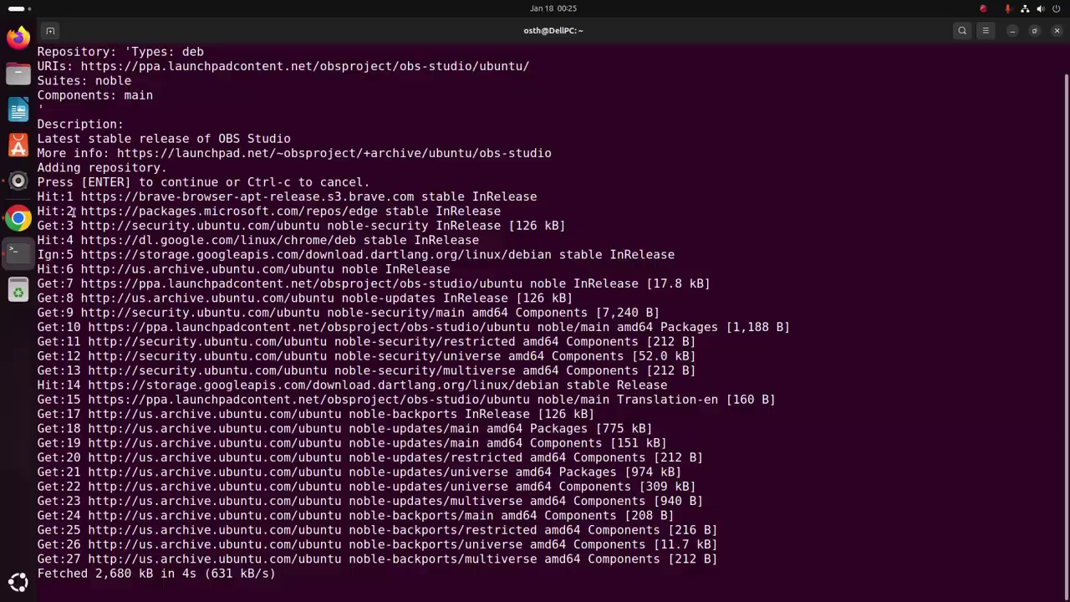
Select the sudo apt update command on the wiki and clear the terminal screen.
left_click(18, 219)
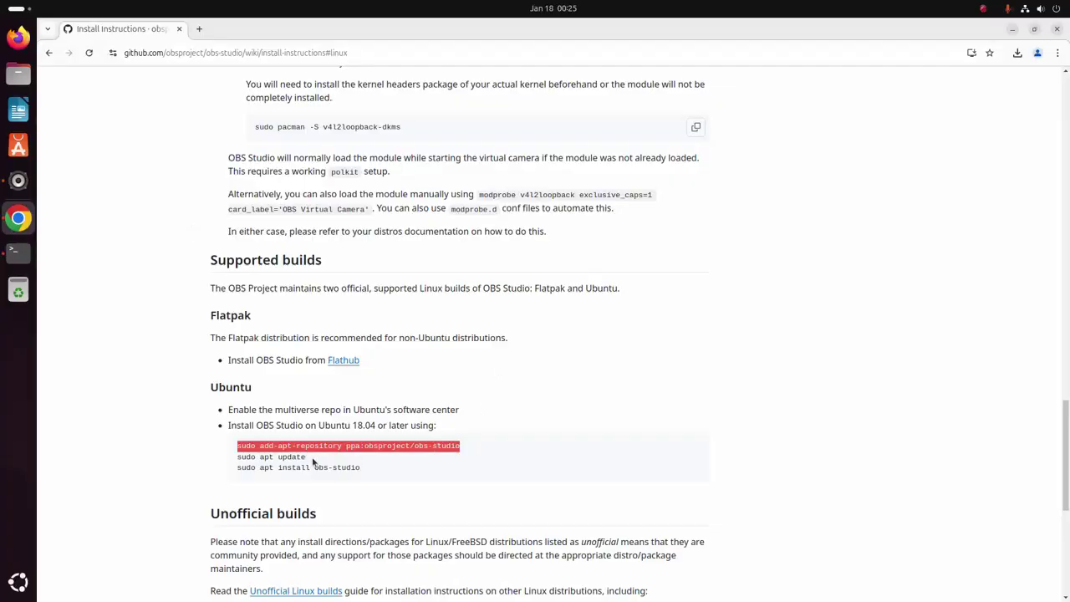
left_click_drag(307, 458, 236, 458)
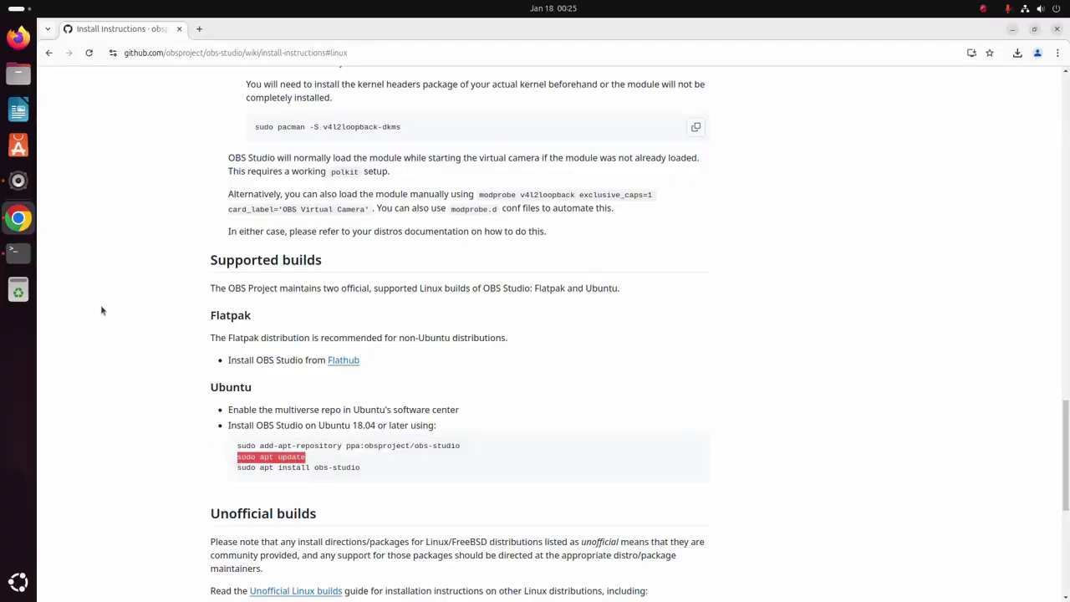
left_click(18, 251)
type("clear")
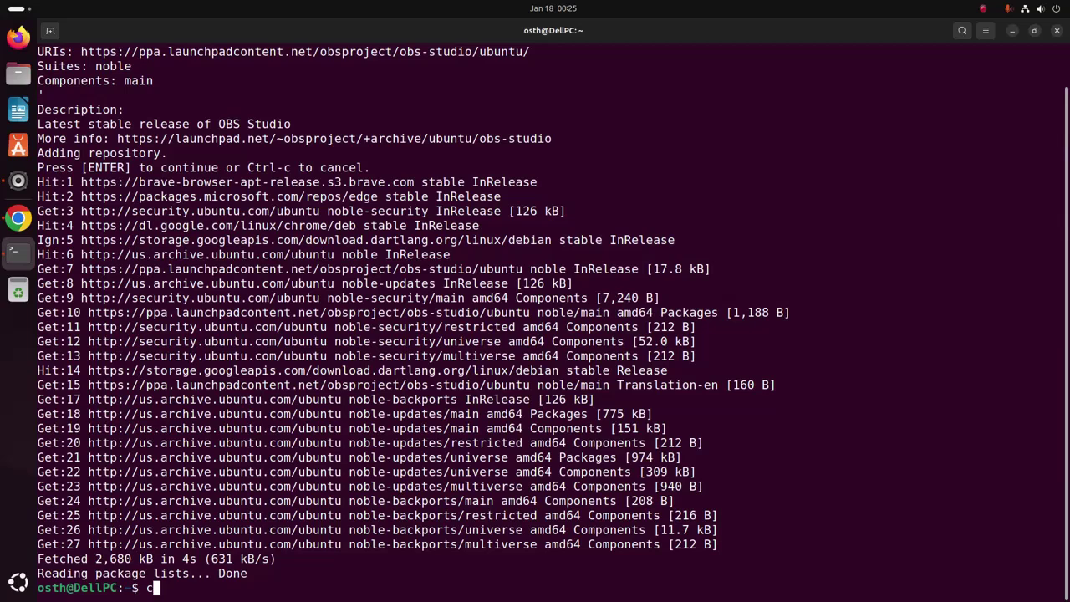
key("Return")
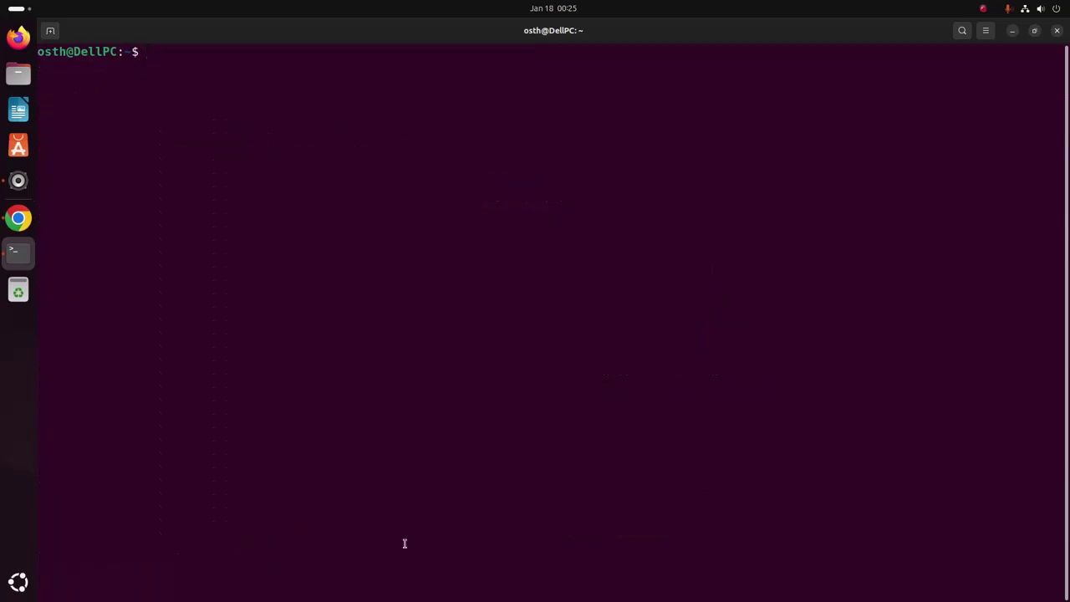
Run sudo apt update, which reports 70 upgradable packages.
type("sudo apt update")
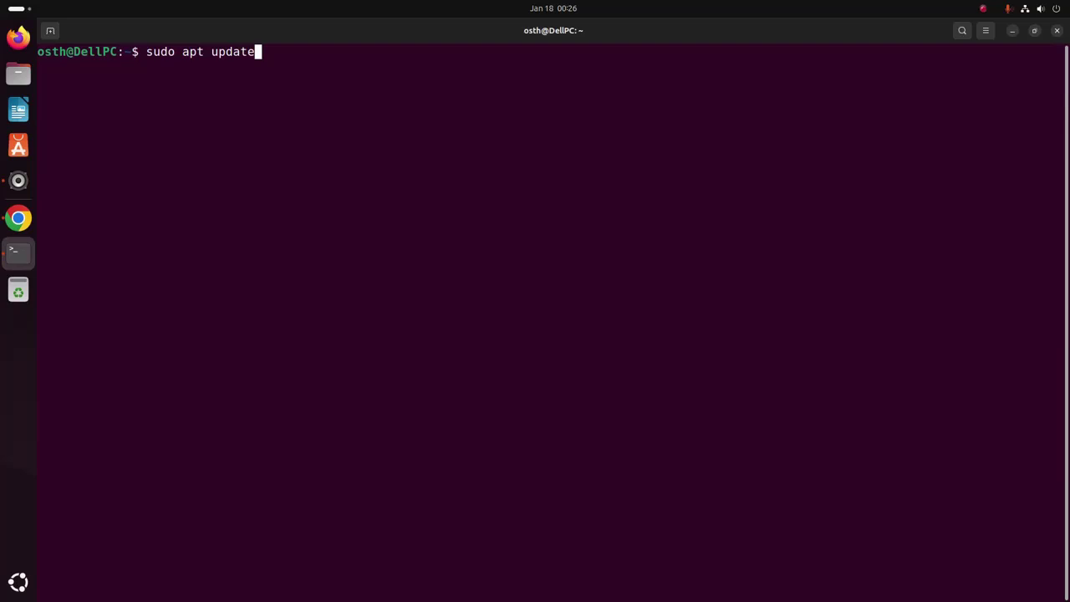
key("Return")
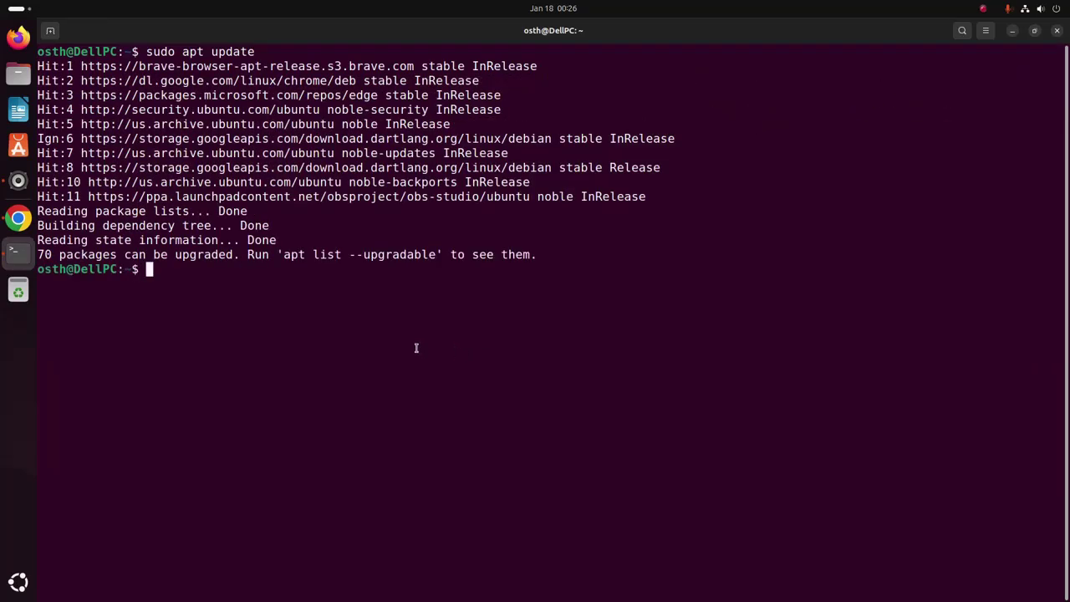
left_click(18, 219)
Paste and run sudo apt install obs-studio, answering Y to install obs-studio 31.0.0.
left_click_drag(365, 468, 227, 471)
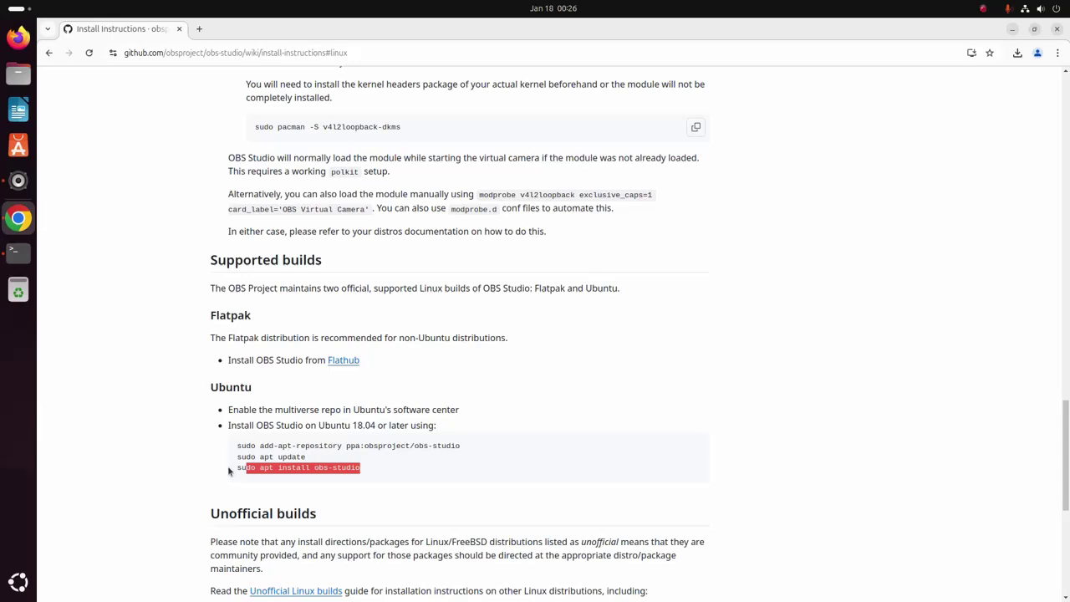
left_click(18, 250)
right_click(288, 283)
left_click(316, 322)
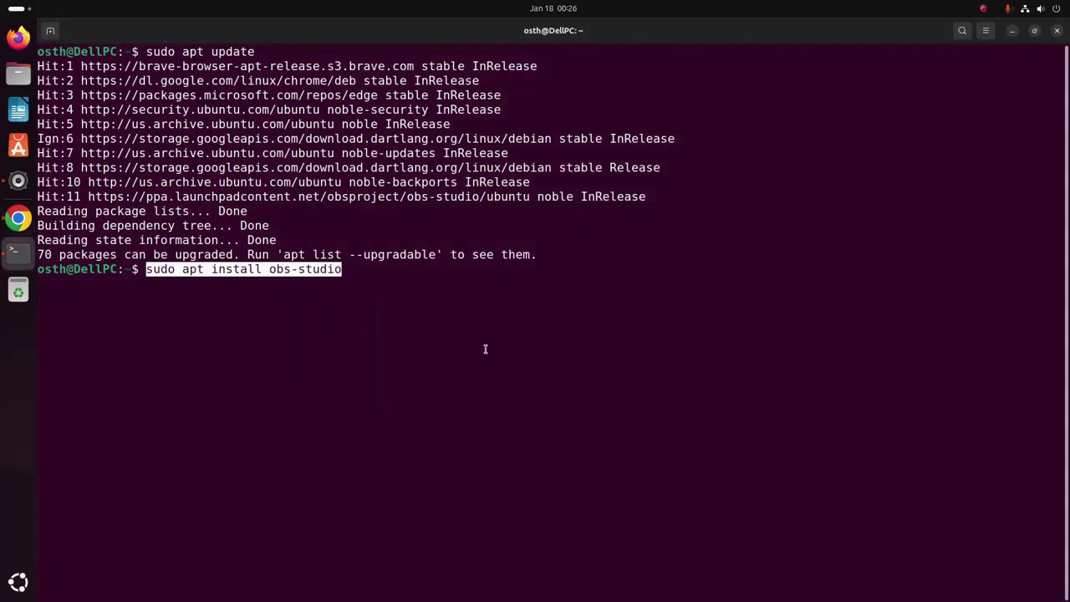
key("Return")
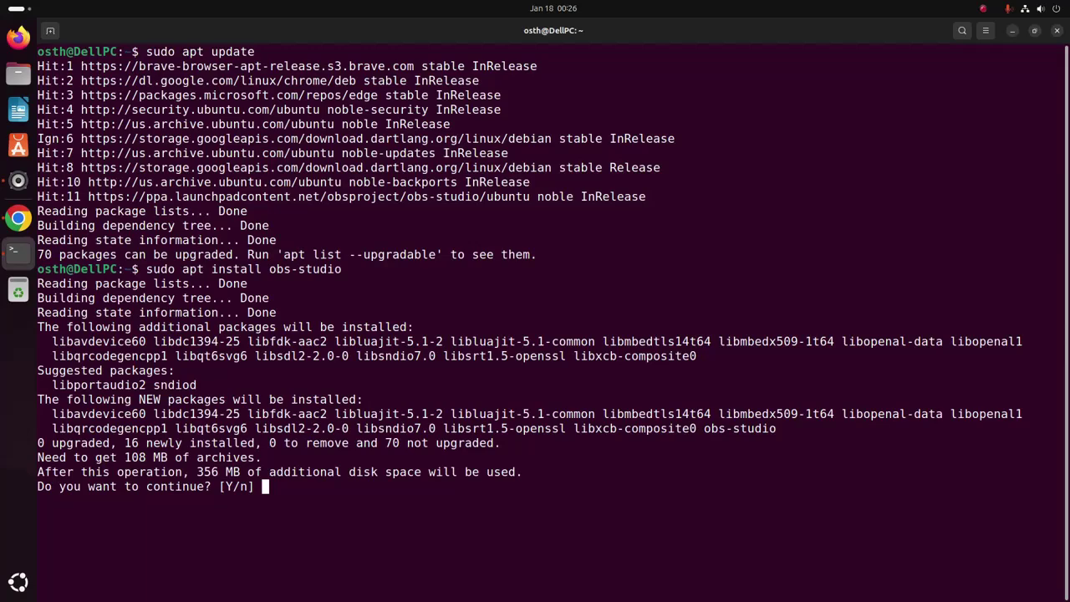
type("Y")
key("Return")
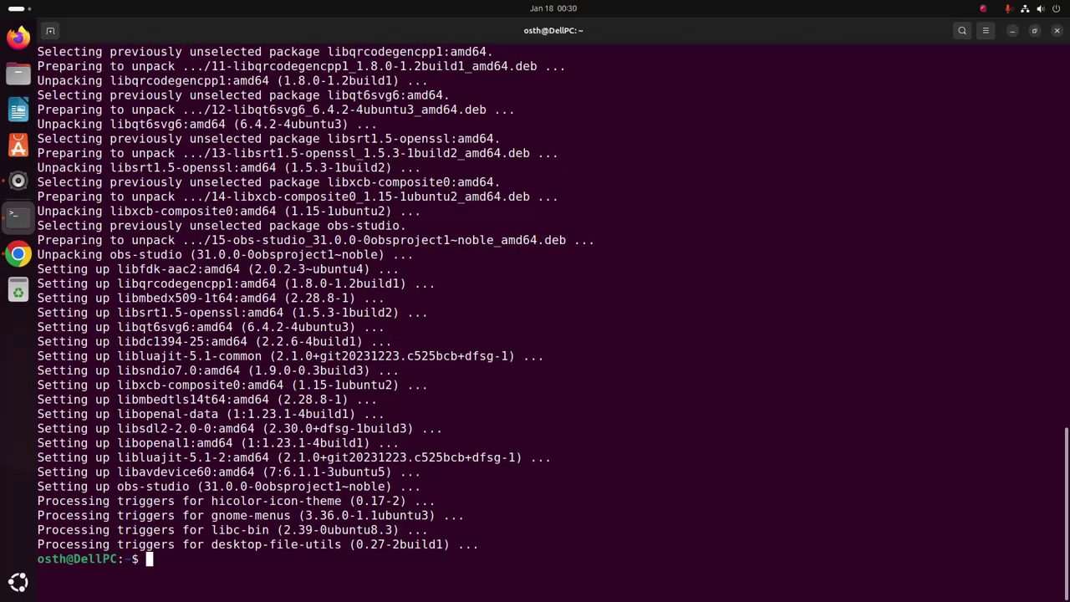
Search 'ob' in the app overview and launch OBS Studio 31.0.0.
left_click(18, 583)
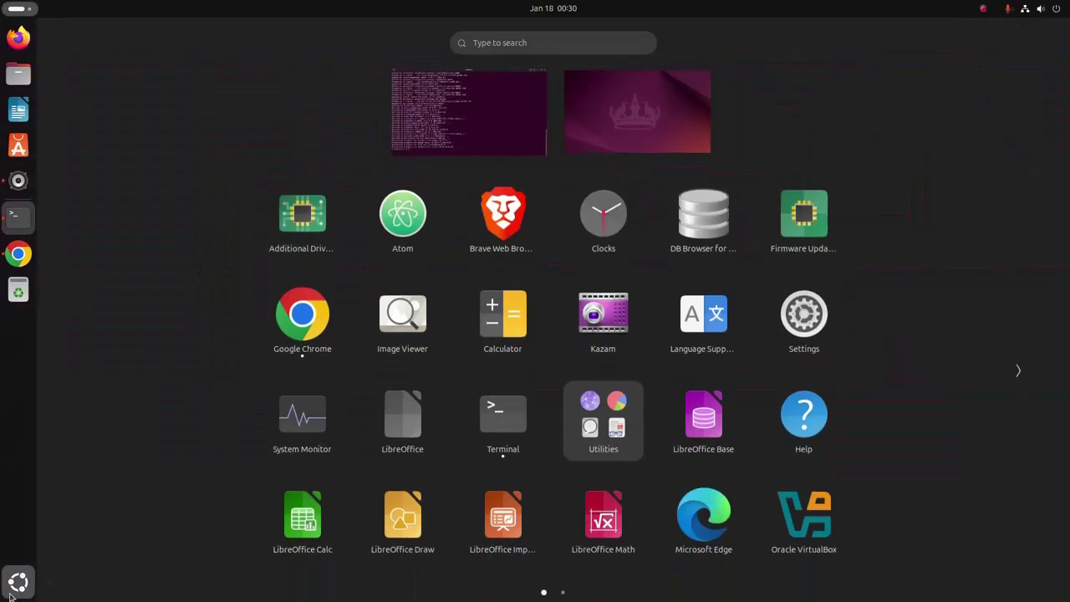
type("ob")
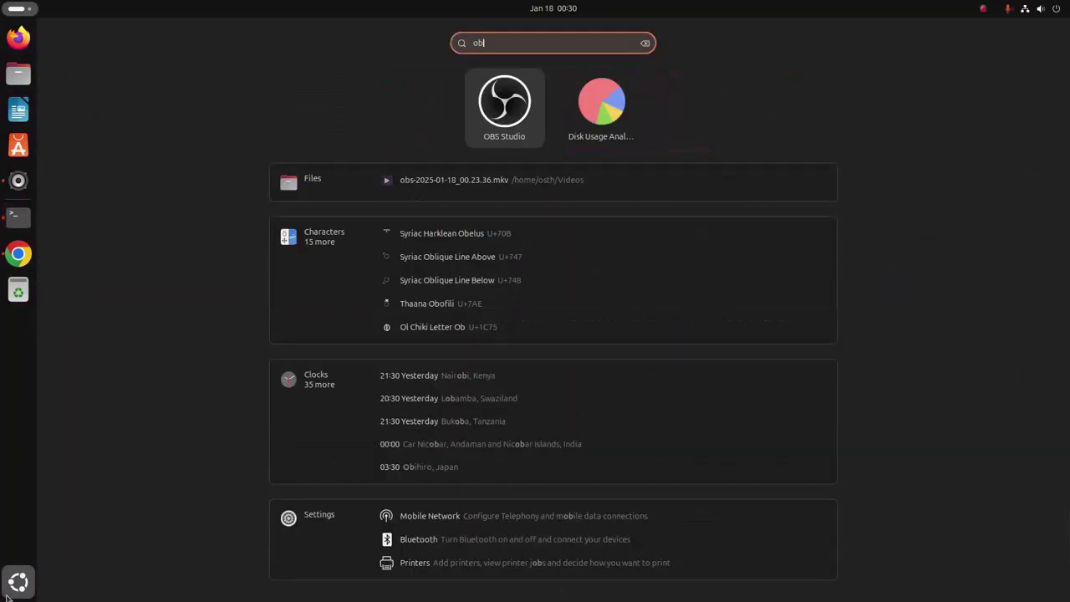
left_click(505, 117)
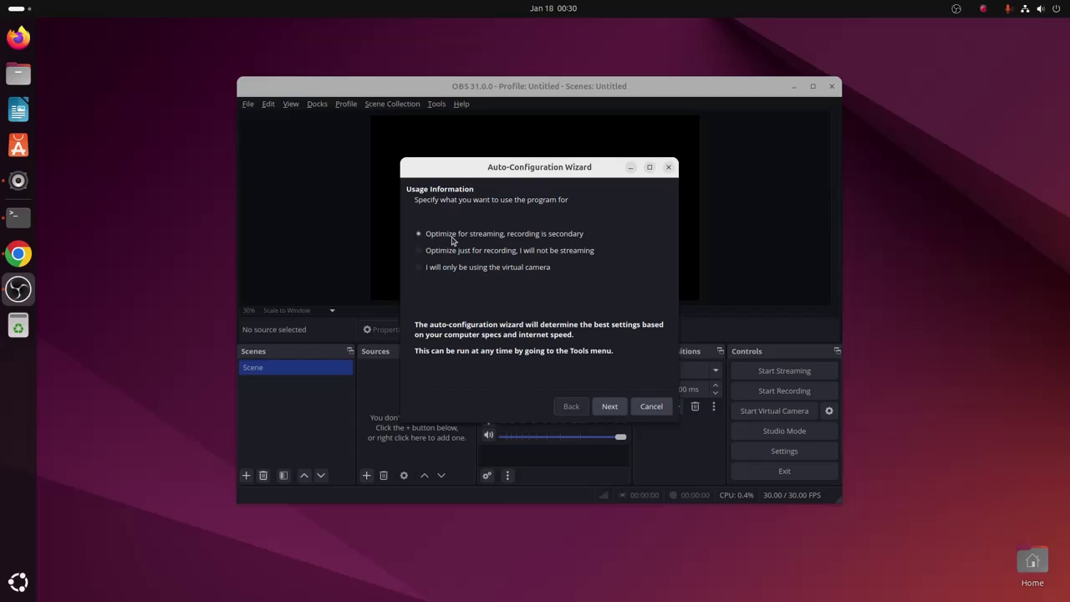
Keep streaming-first usage and the 1920x1080 canvas resolution in the wizard.
left_click(611, 406)
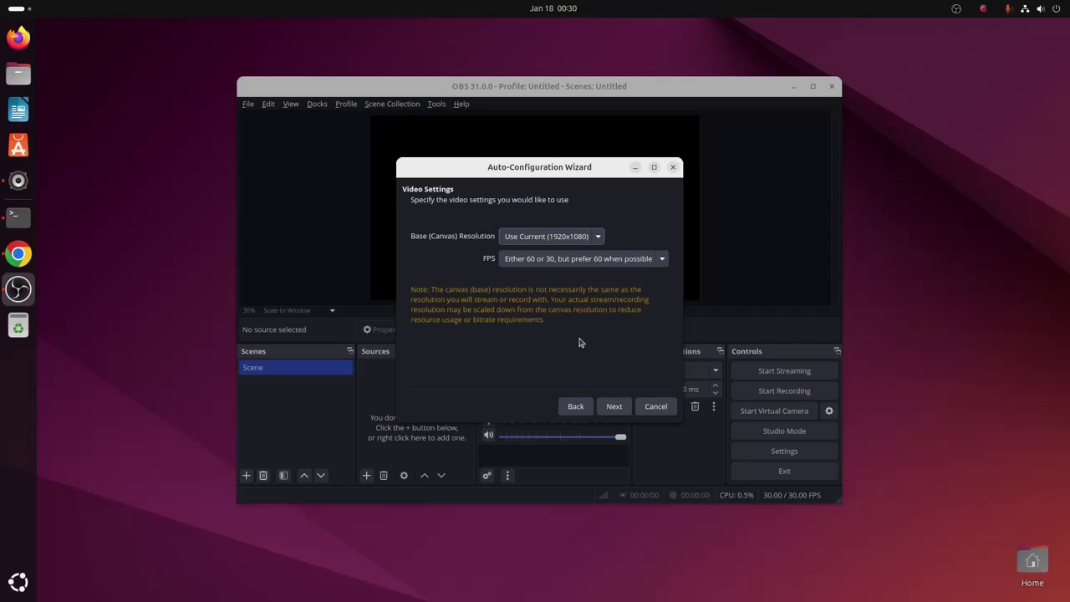
left_click(601, 240)
left_click(602, 241)
left_click(615, 407)
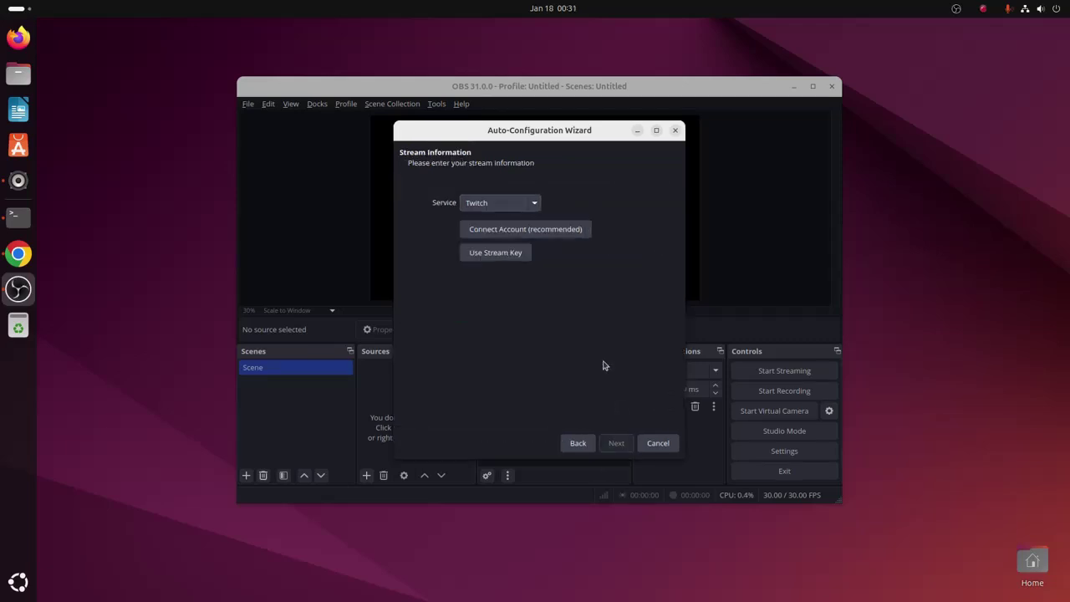
Choose Facebook Live as the streaming service, then cancel the wizard.
left_click(533, 203)
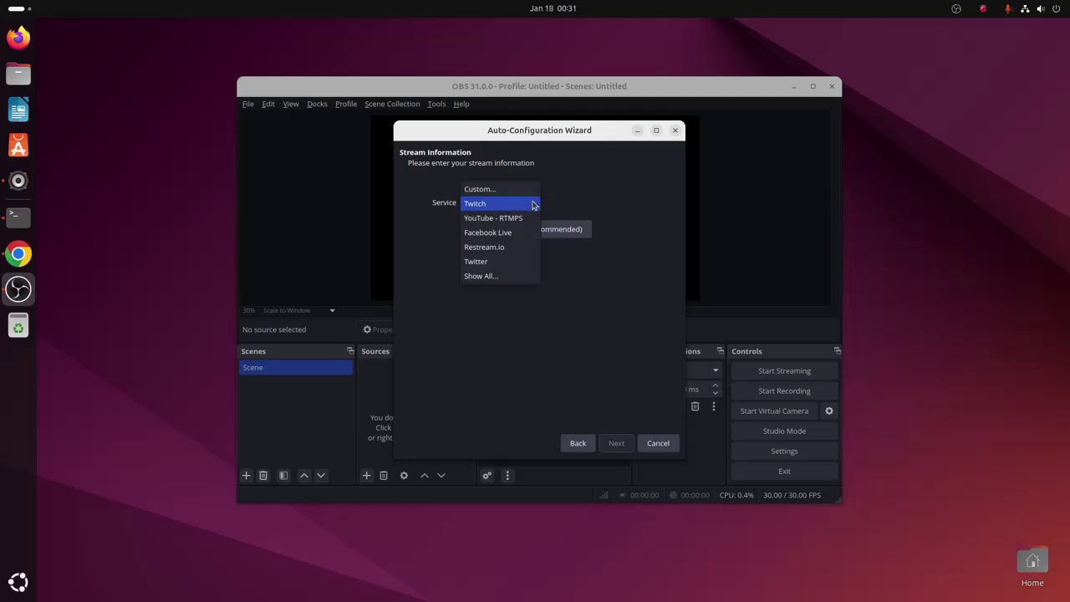
left_click(487, 232)
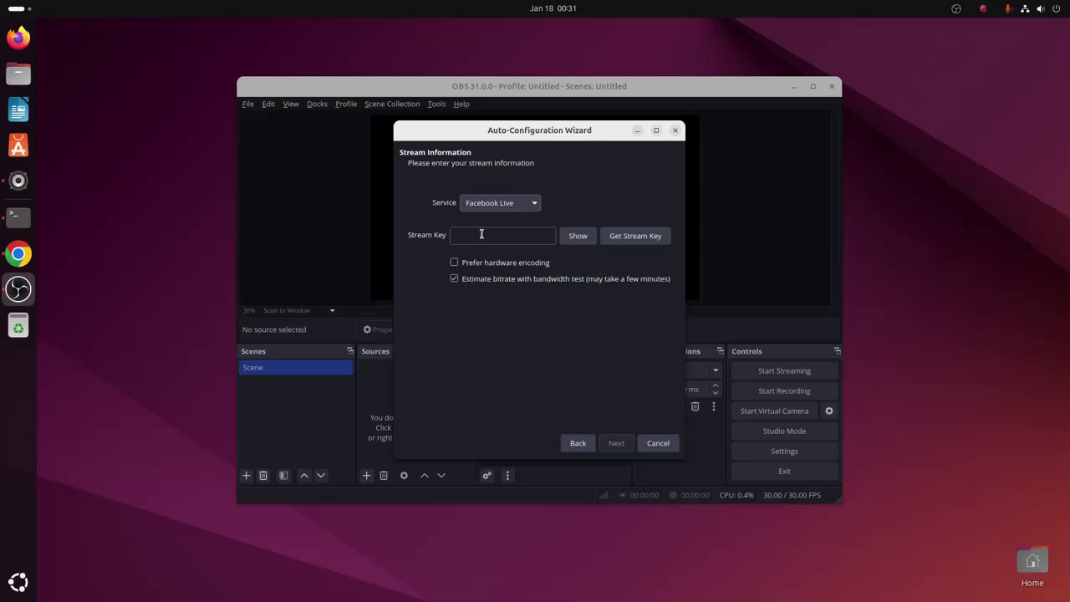
left_click(481, 234)
left_click(659, 445)
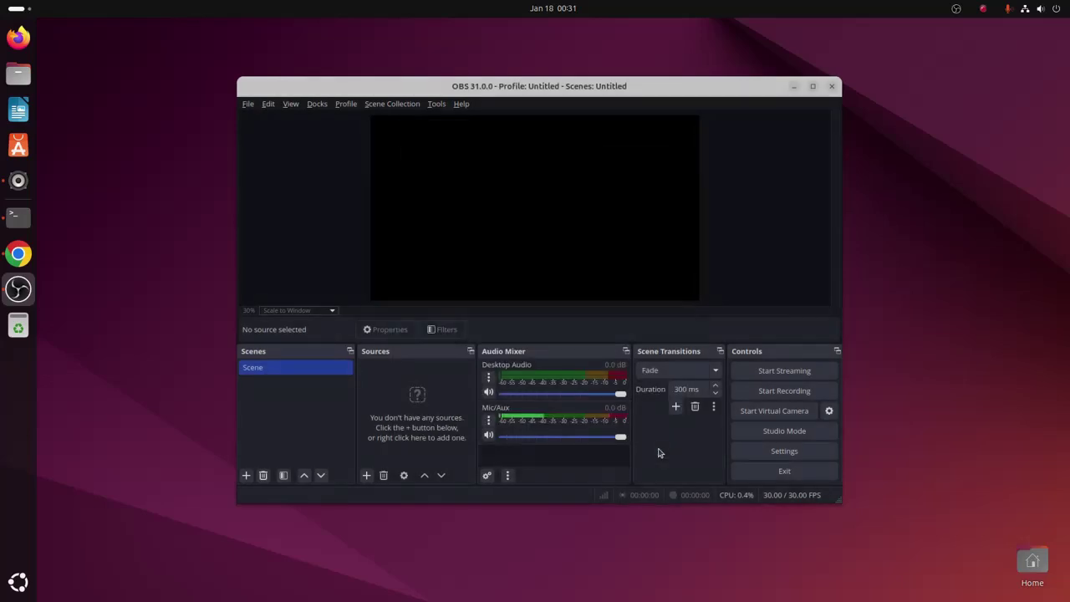
Add a Display Capture (XSHM) source of the HDMI-3 display and start a test recording.
left_click(366, 476)
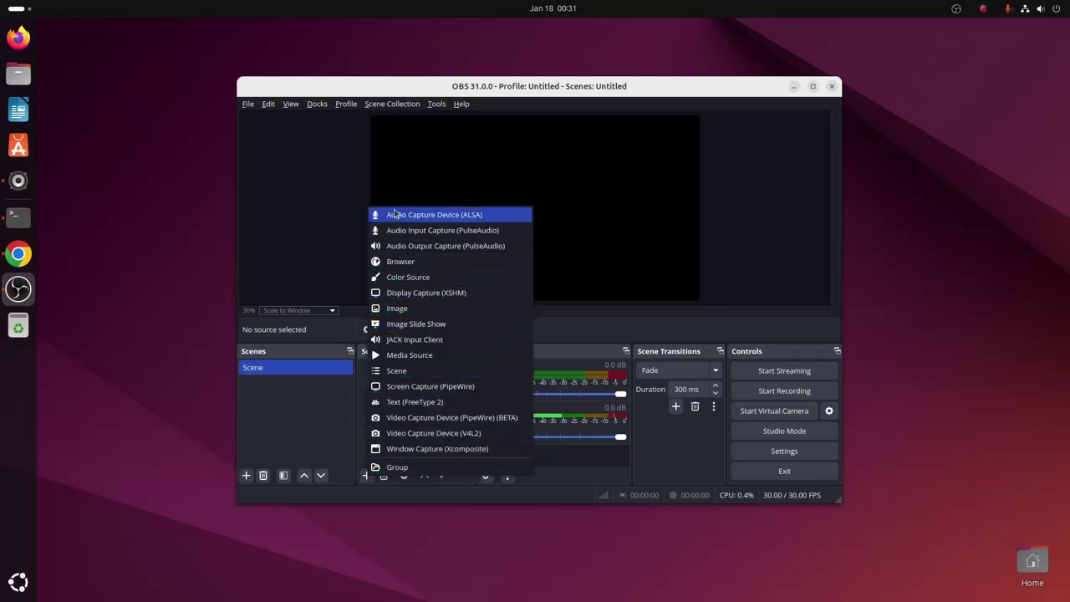
left_click(405, 292)
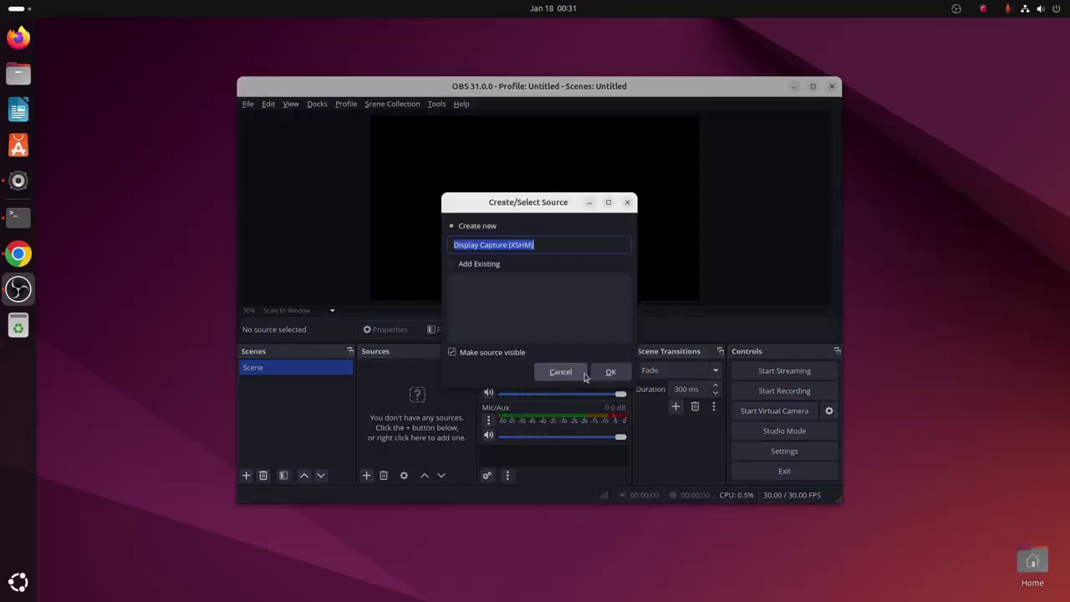
left_click(611, 374)
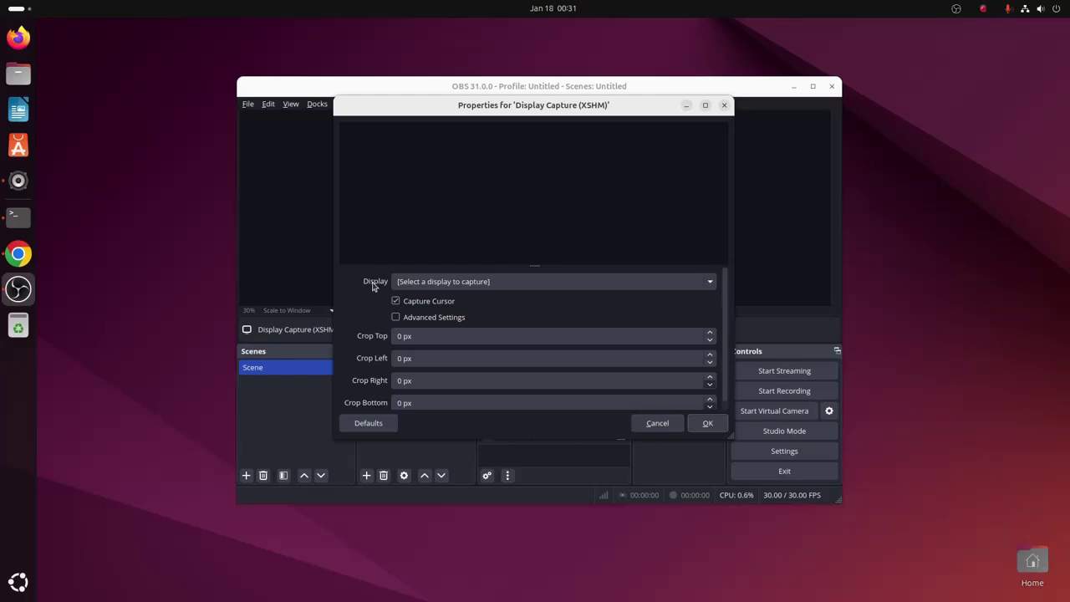
left_click(479, 284)
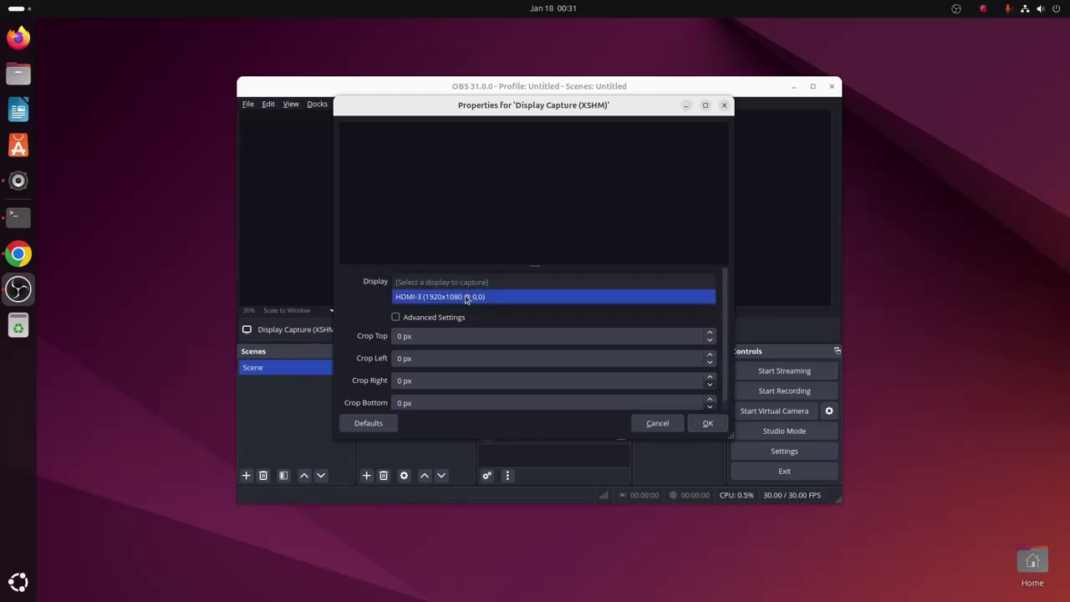
left_click(470, 296)
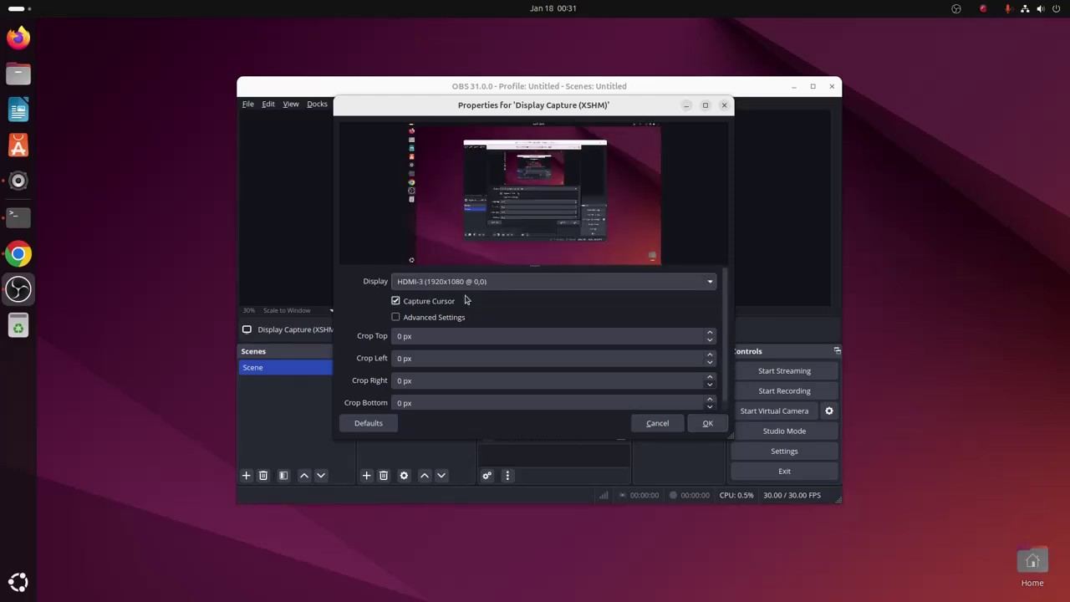
left_click(708, 423)
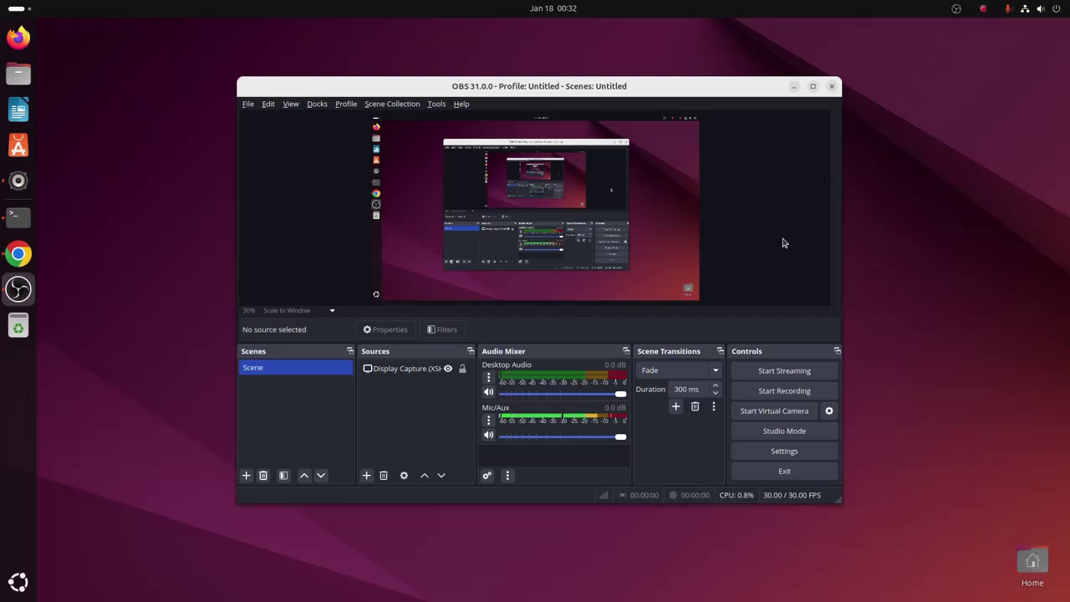
left_click(764, 398)
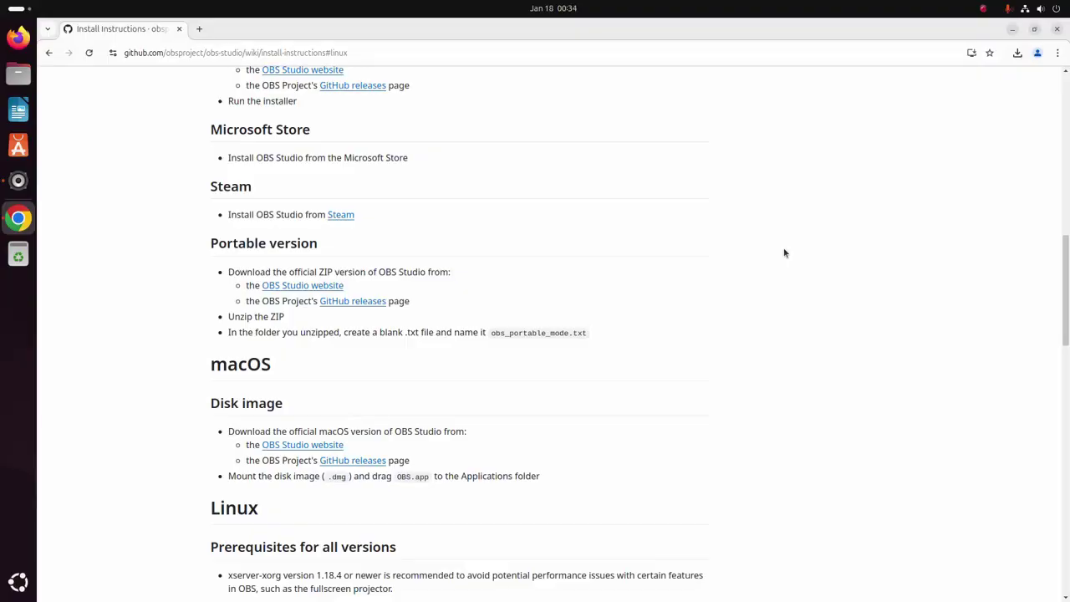
Copy the Debian/Ubuntu 'sudo apt install v4l2loopback-dkms' command from the Linux prerequisites.
scroll(784, 253, "down", 6)
triple_click(407, 245)
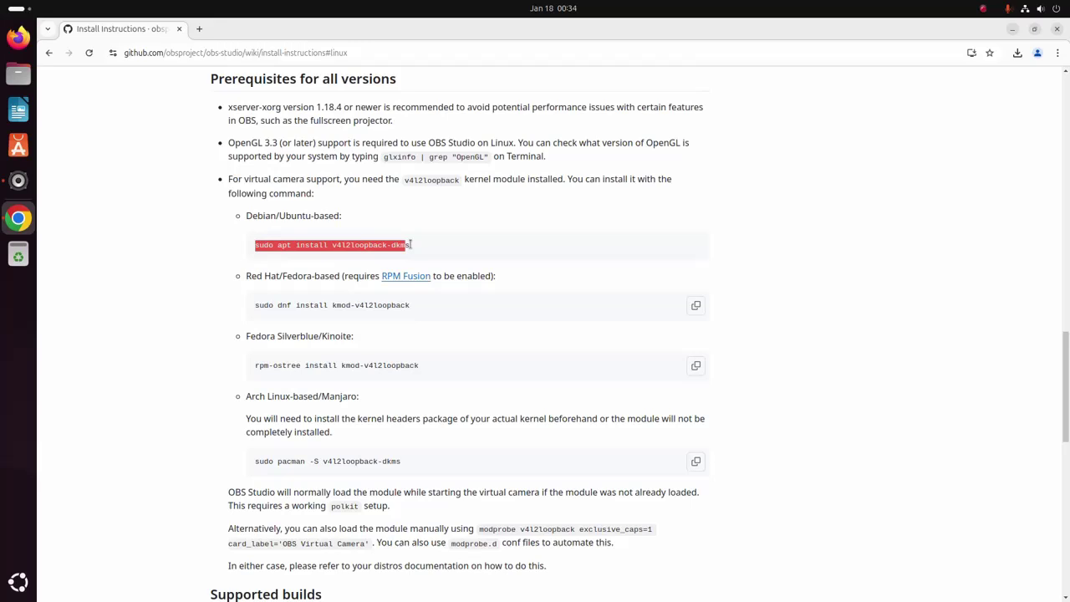
right_click(408, 245)
left_click(440, 258)
left_click(111, 316)
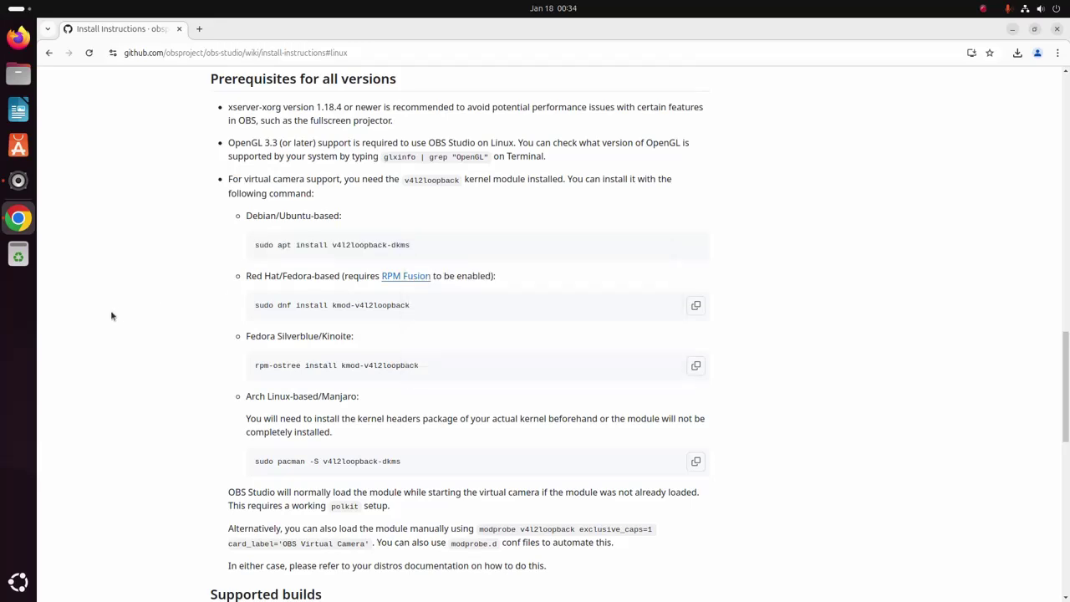
Open a maximized terminal and run the pasted sudo apt install v4l2loopback-dkms command.
key("ctrl+alt+t")
right_click(258, 163)
left_click(288, 201)
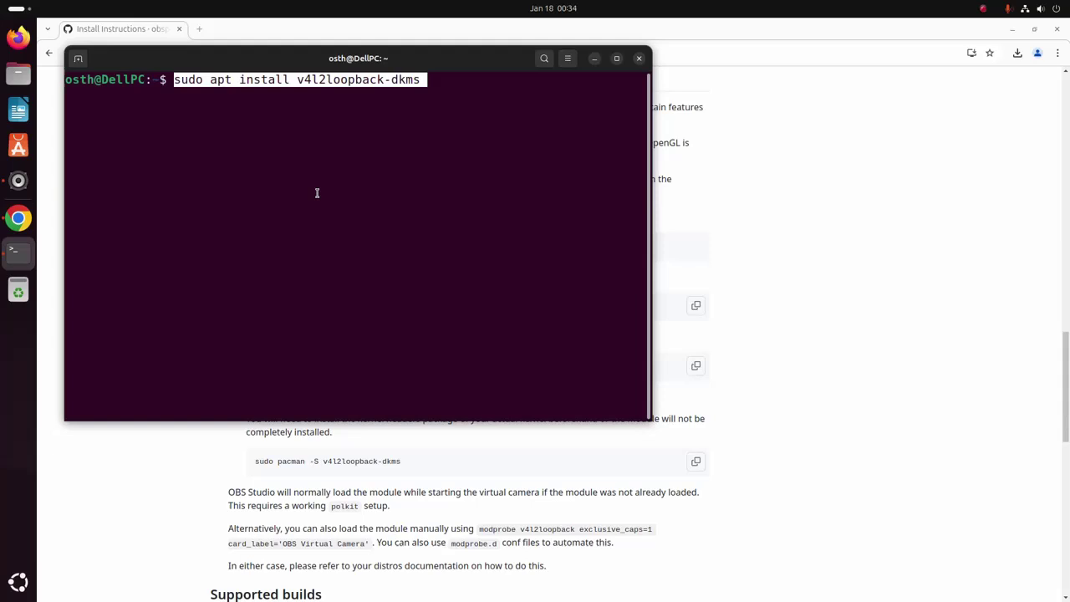
left_click(617, 59)
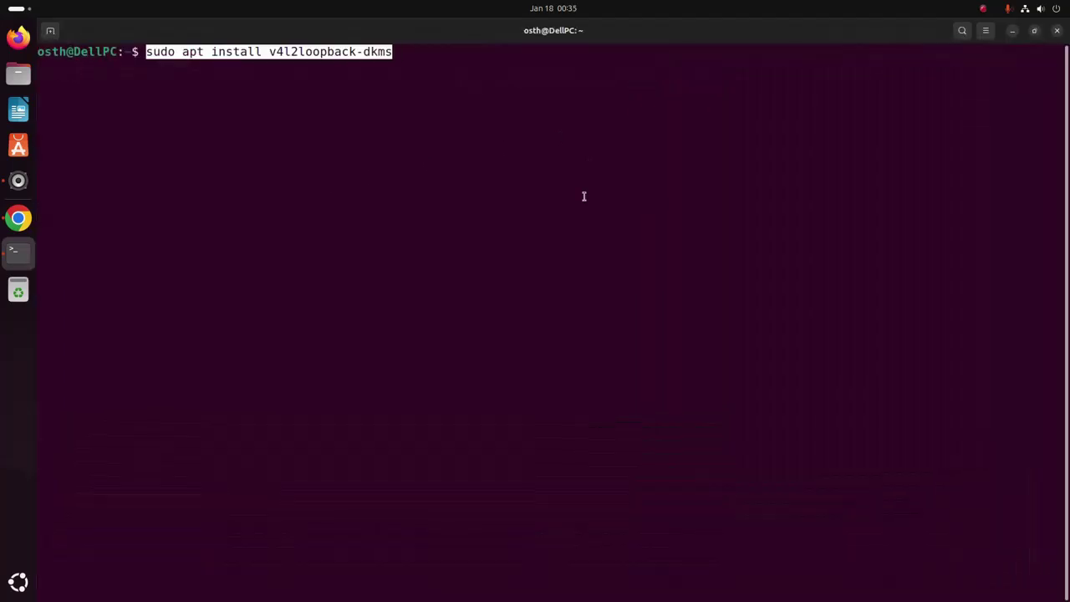
key("Return")
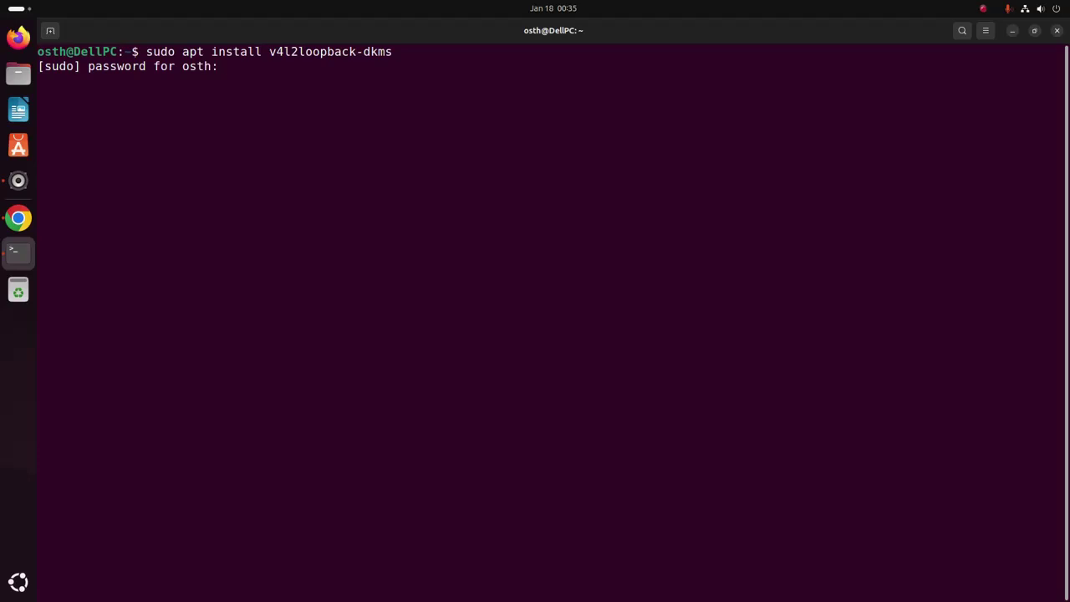
Enter the sudo password, confirm with Y to install v4l2loopback-dkms 0.12.7, and close the terminal.
key("Return")
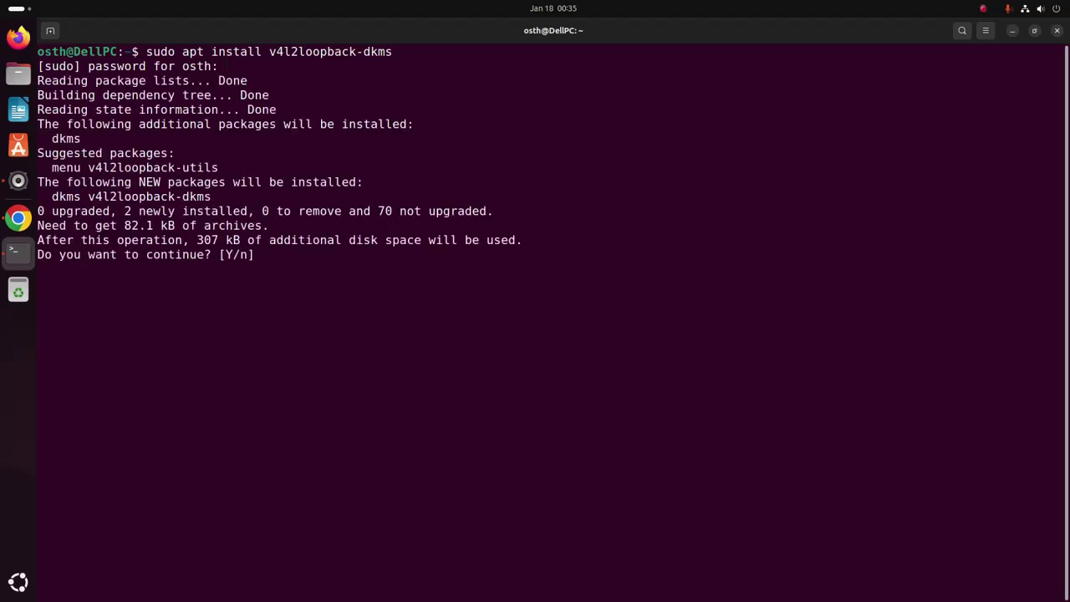
type("Y")
key("Return")
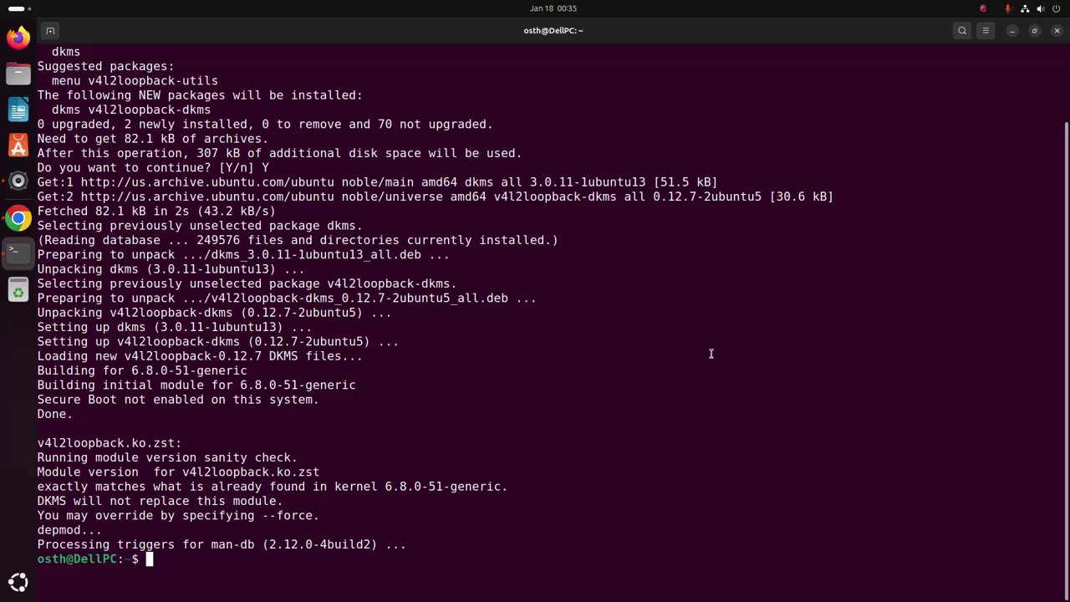
key("ctrl+d")
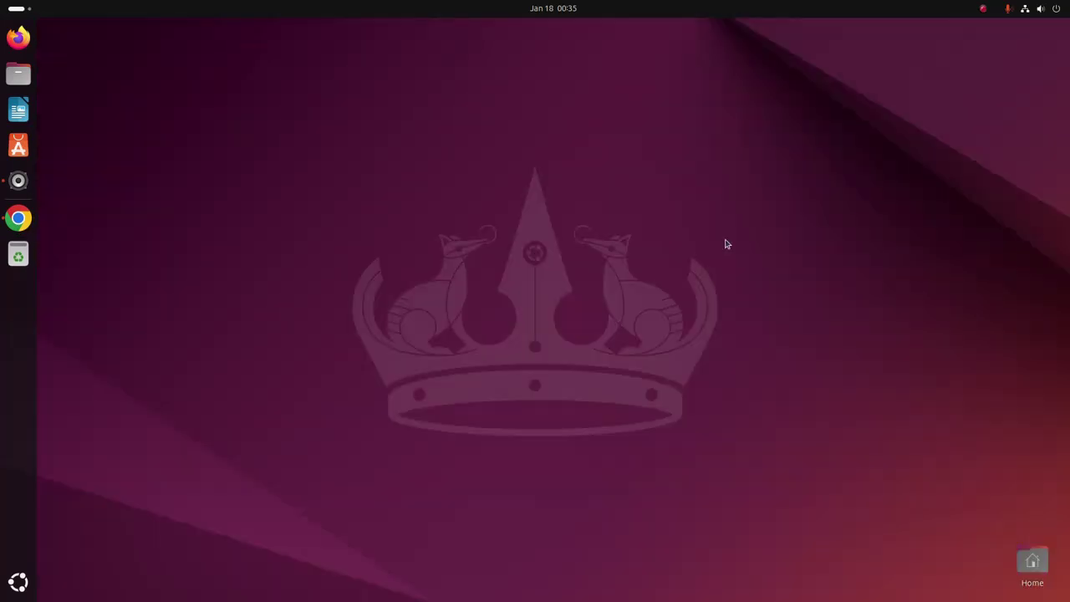